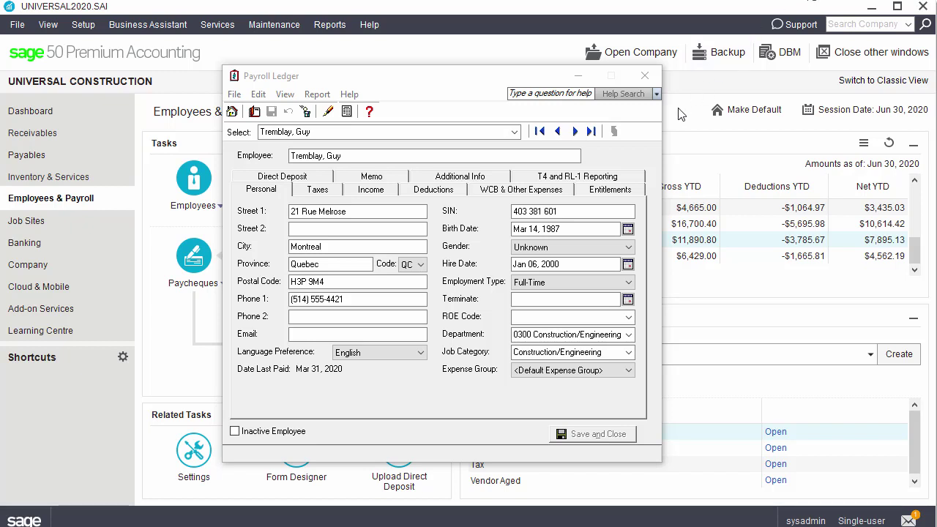
Review the employee's T4 and RL-1 Reporting tab, then close the Payroll Ledger.
click(593, 177)
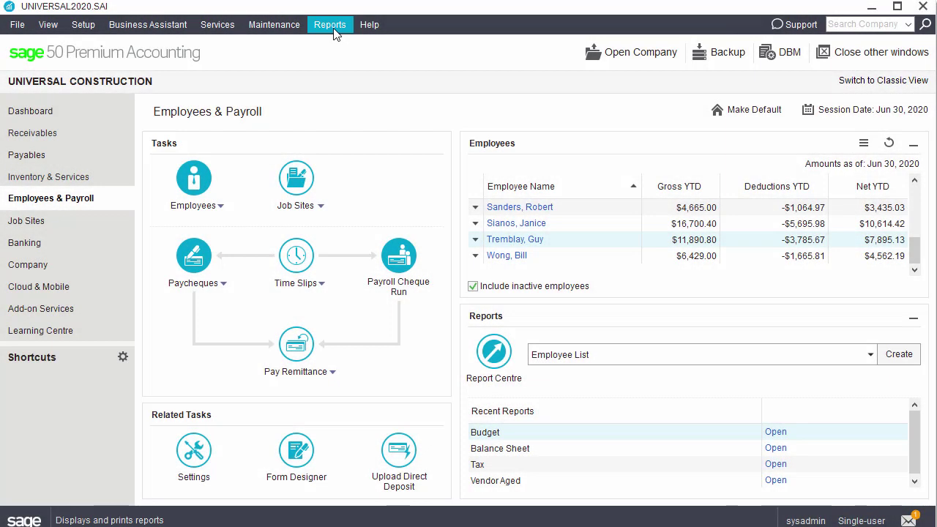
Open Print Relevé 1 Slips from the Reports > Payroll menu.
click(330, 27)
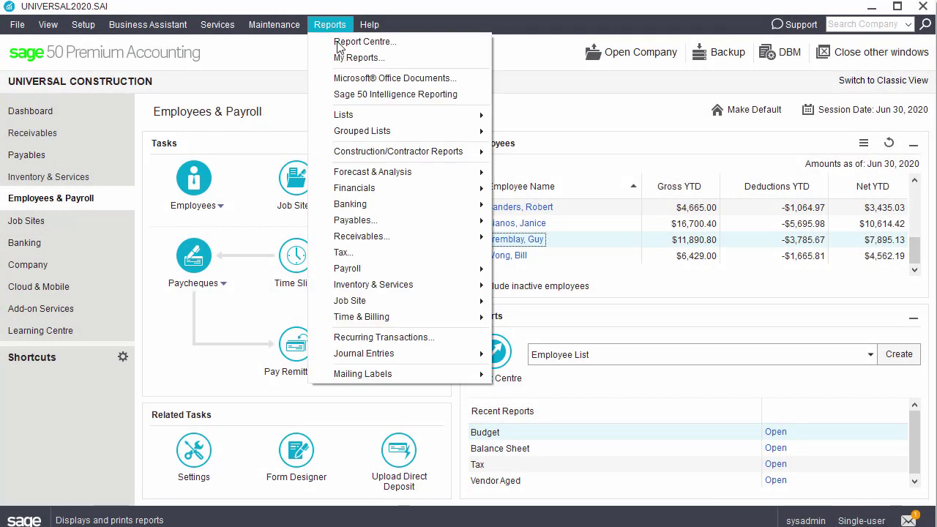
mouse_move(352, 270)
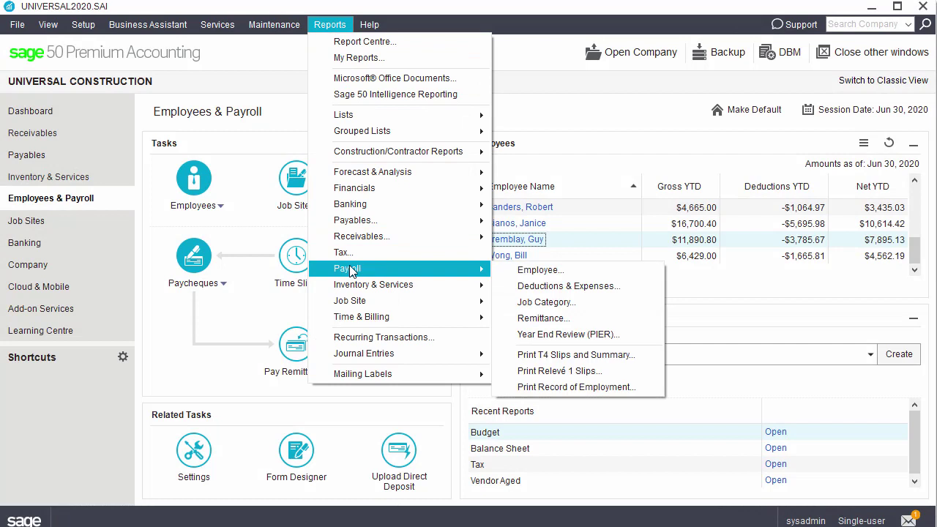
click(512, 372)
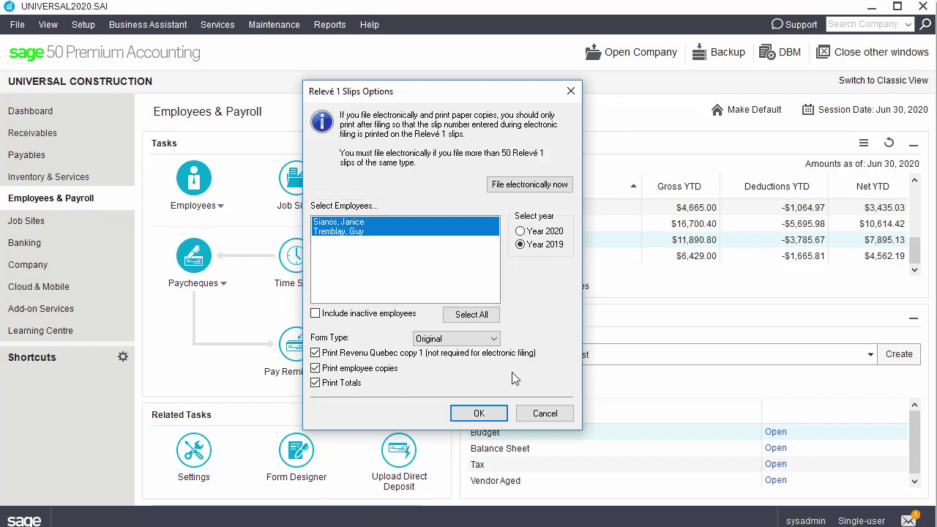
Include inactive employees, select both, keep the Original form type, and accept the options.
click(315, 314)
click(481, 316)
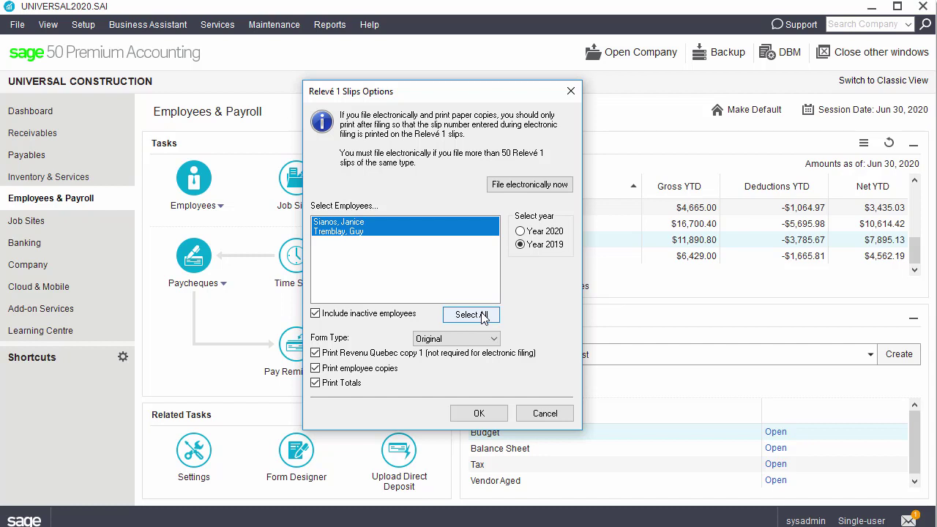
click(492, 340)
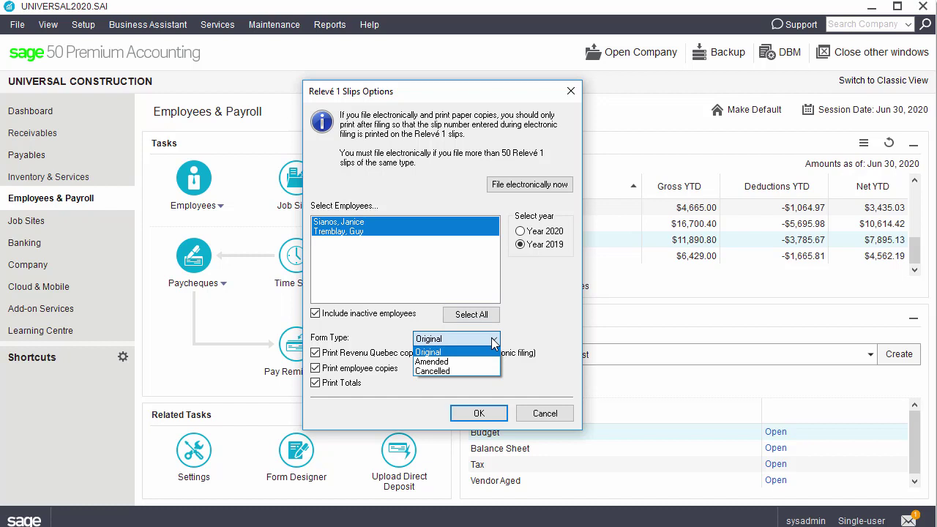
click(493, 341)
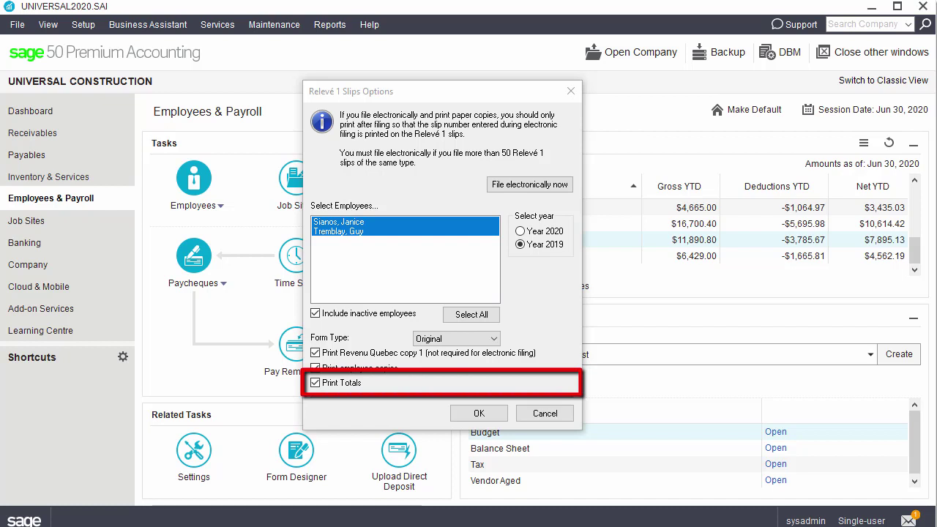
click(479, 413)
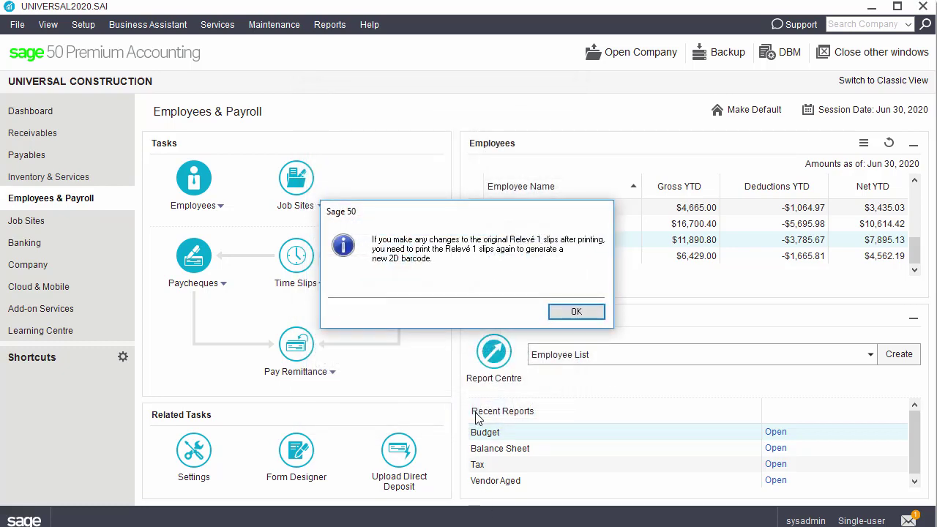
Dismiss the reprinting notice and leave the Salary and Pension RL-1 boxes blank.
click(576, 314)
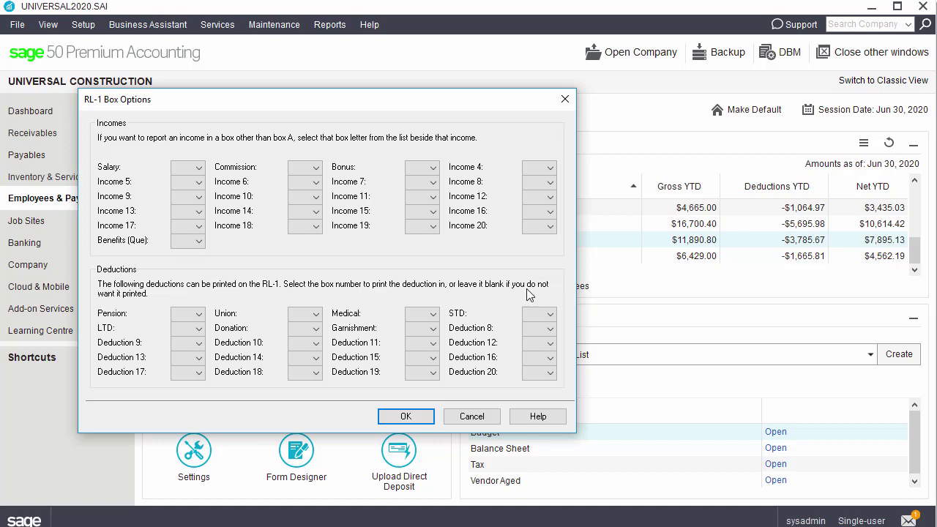
click(198, 169)
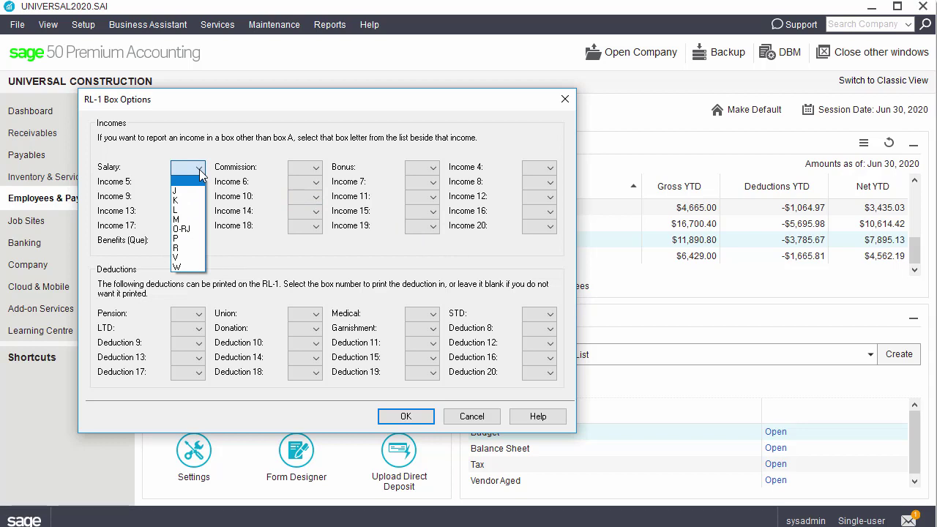
click(201, 174)
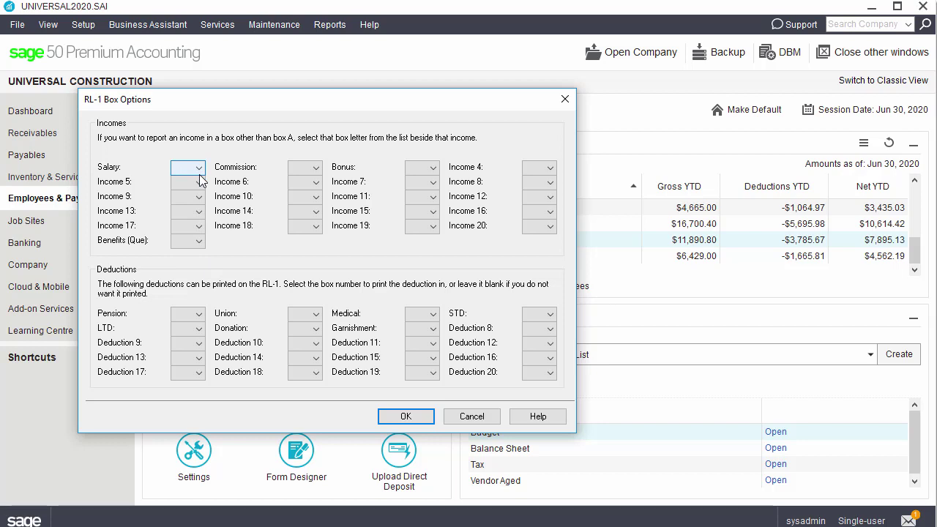
click(189, 313)
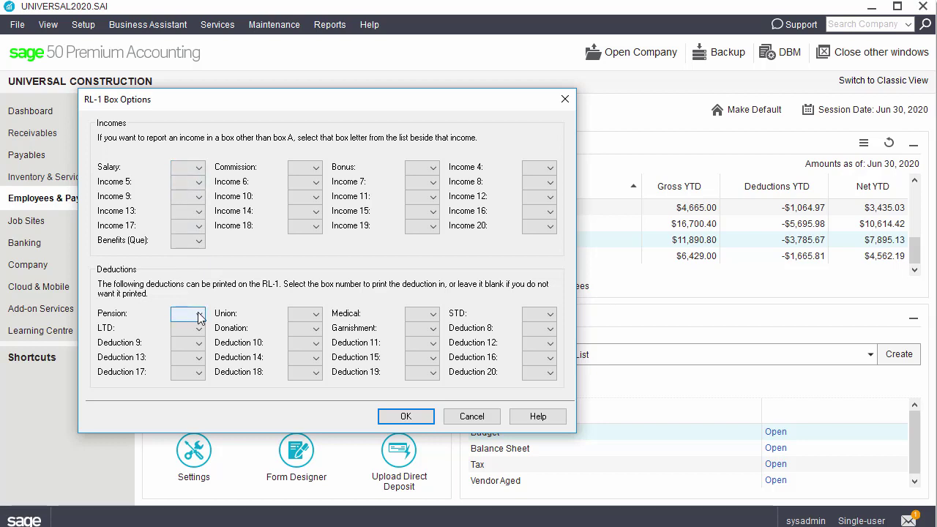
click(199, 316)
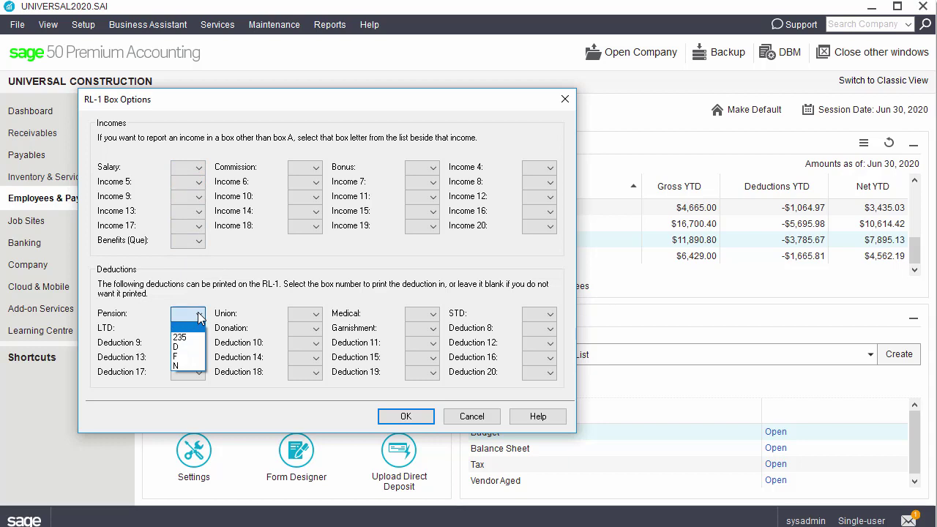
click(199, 317)
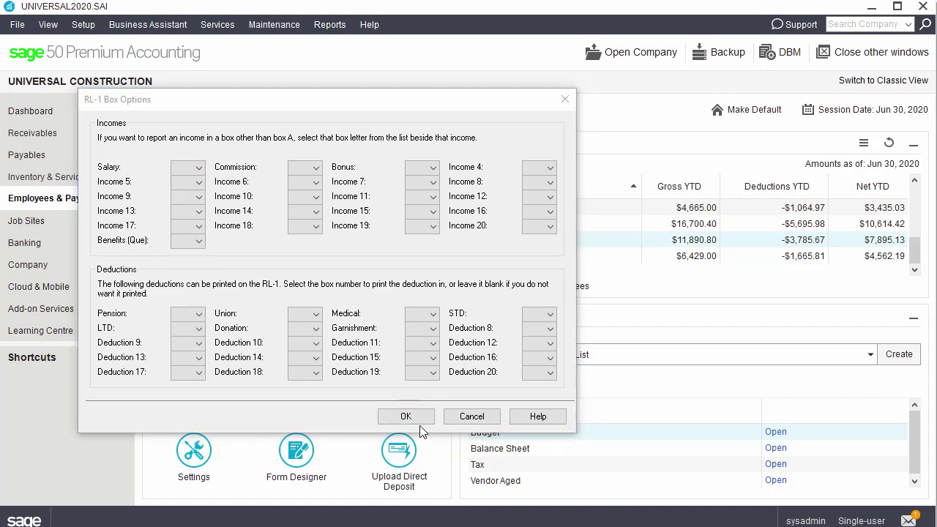
Accept the RL-1 box options and print the Relevé 1 slips on plain paper.
click(416, 415)
click(180, 311)
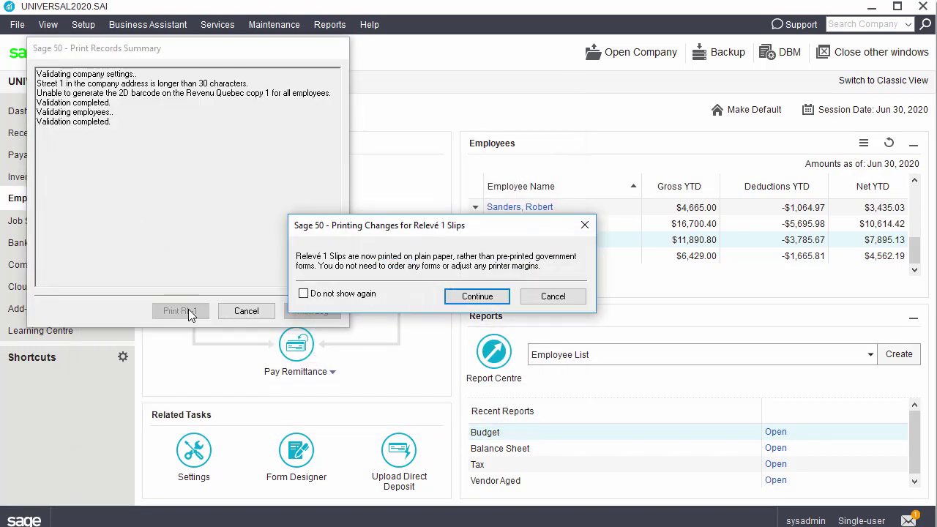
click(481, 296)
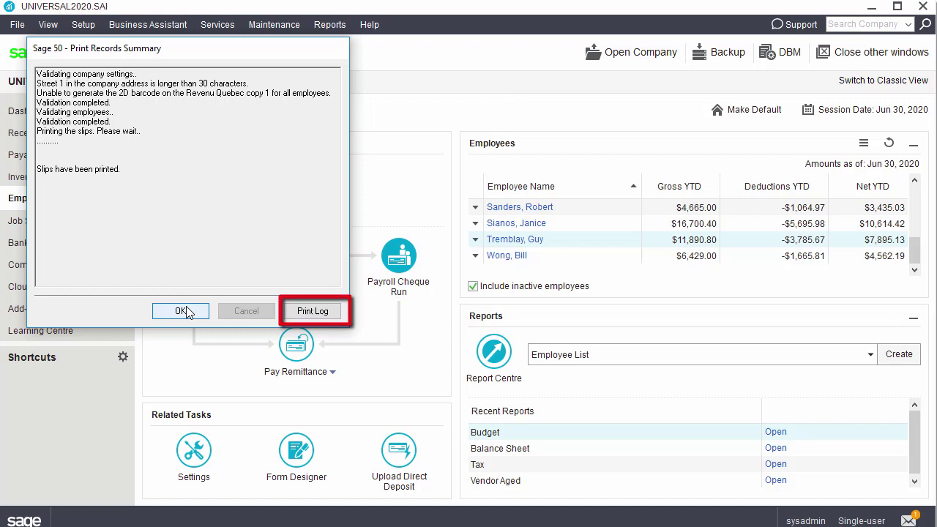
Close the Print Records Summary to return to Employees & Payroll.
click(186, 311)
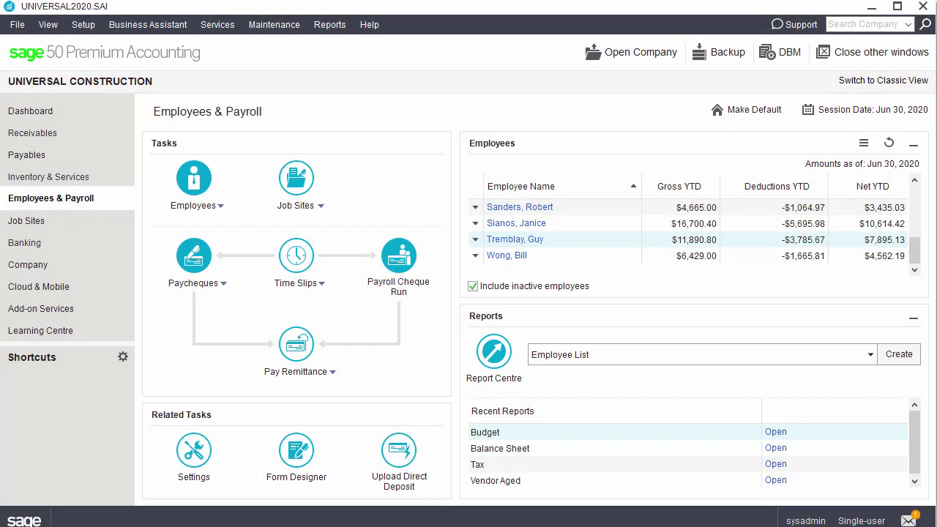
Open Export RL-1s (Slip Transmission Service) from File > Import/Export > Electronic Filing.
click(17, 24)
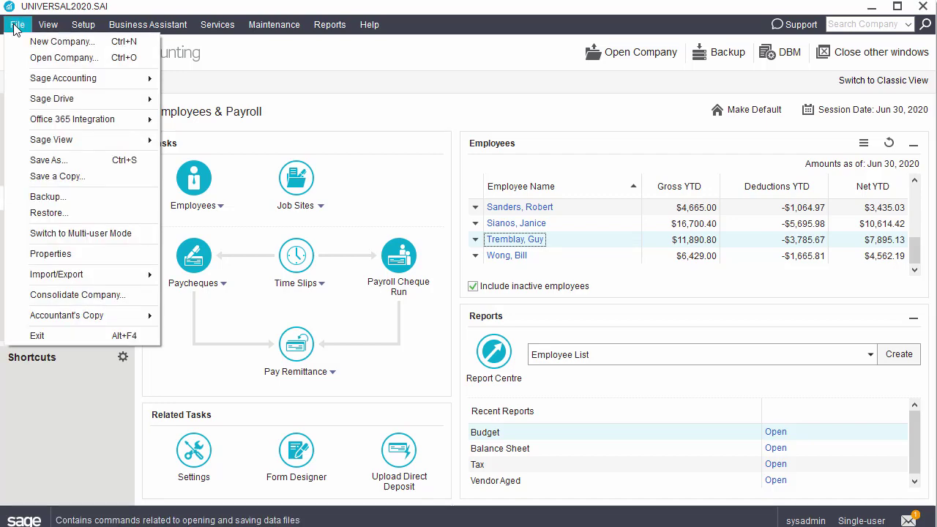
mouse_move(151, 271)
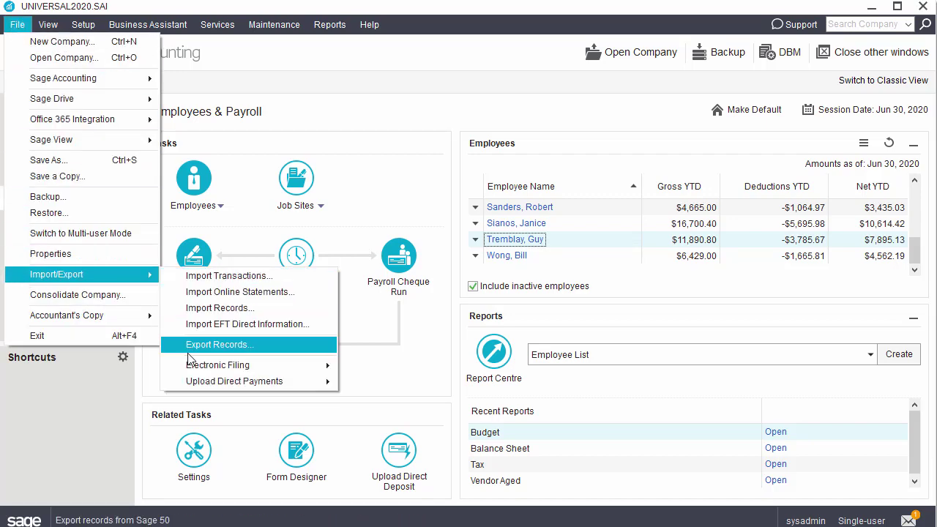
mouse_move(220, 365)
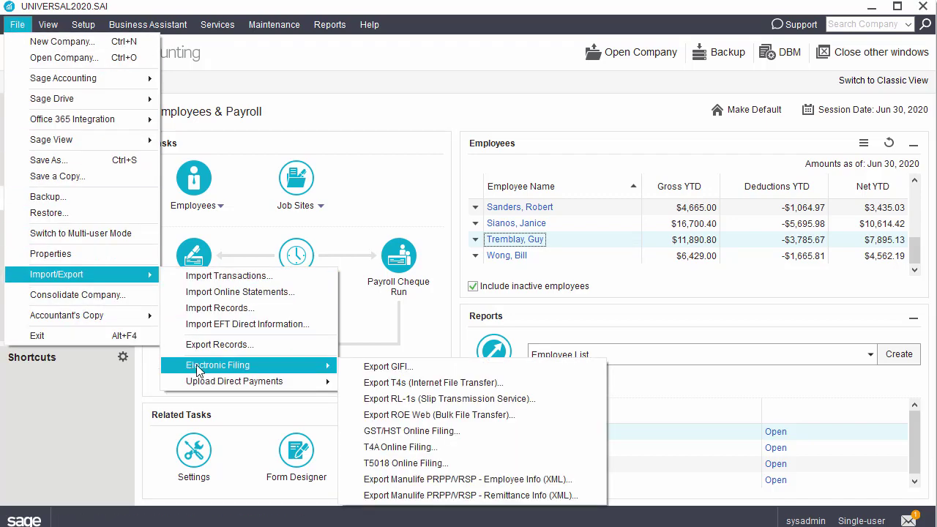
click(359, 400)
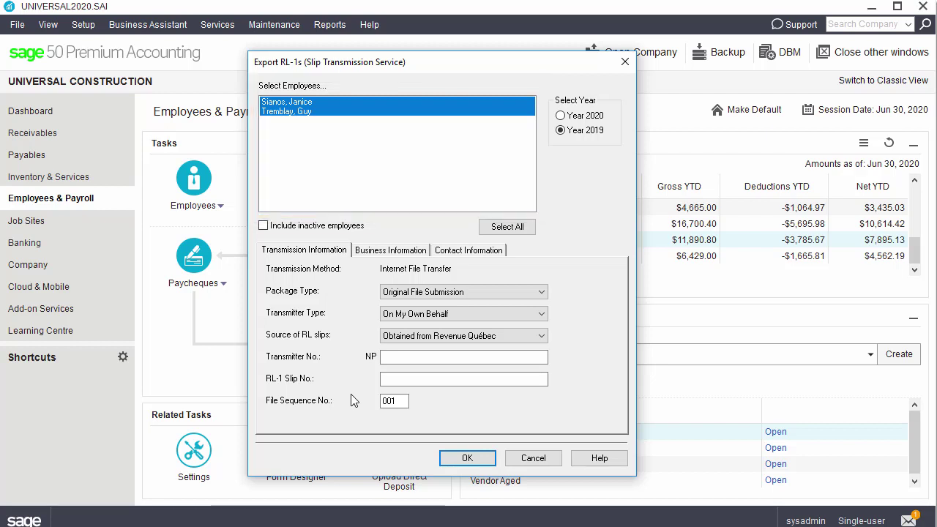
Select both employees including inactive ones, keeping Original File Submission, On My Own Behalf, and Revenue Québec slips.
click(264, 226)
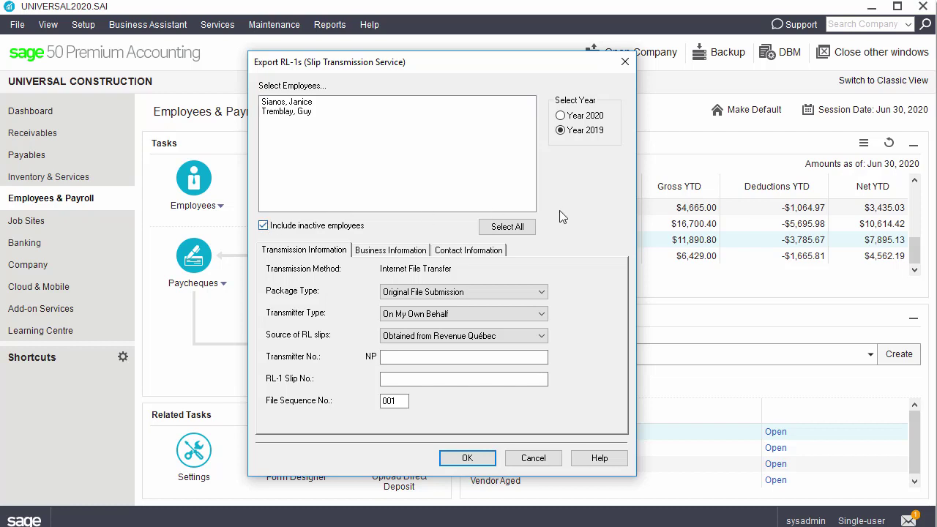
click(512, 227)
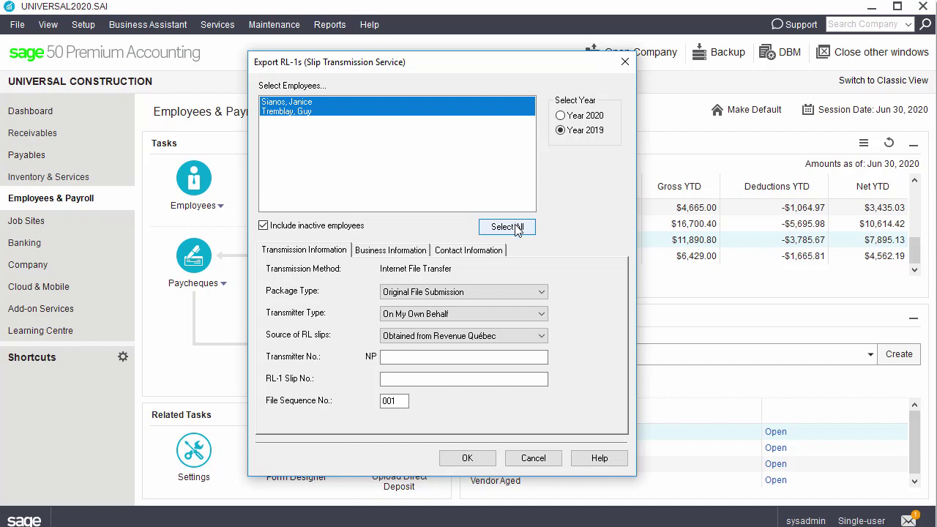
click(544, 293)
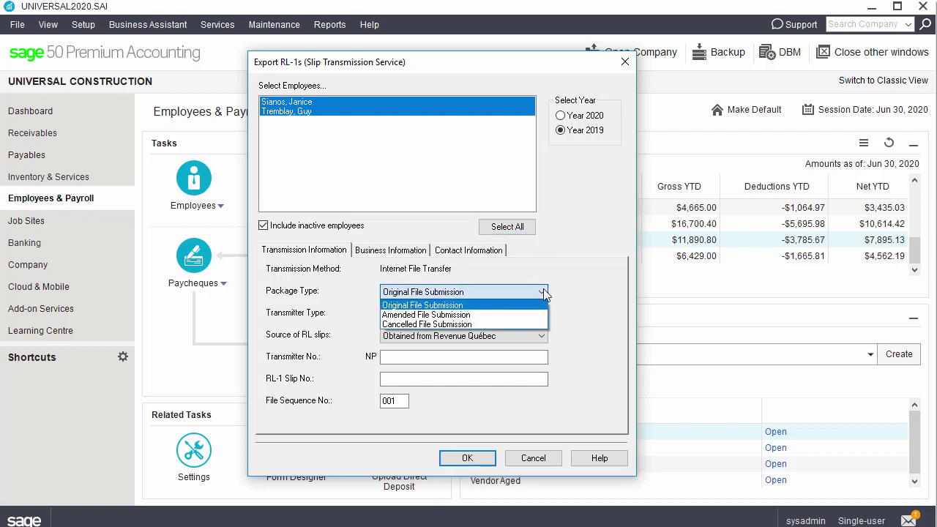
click(543, 290)
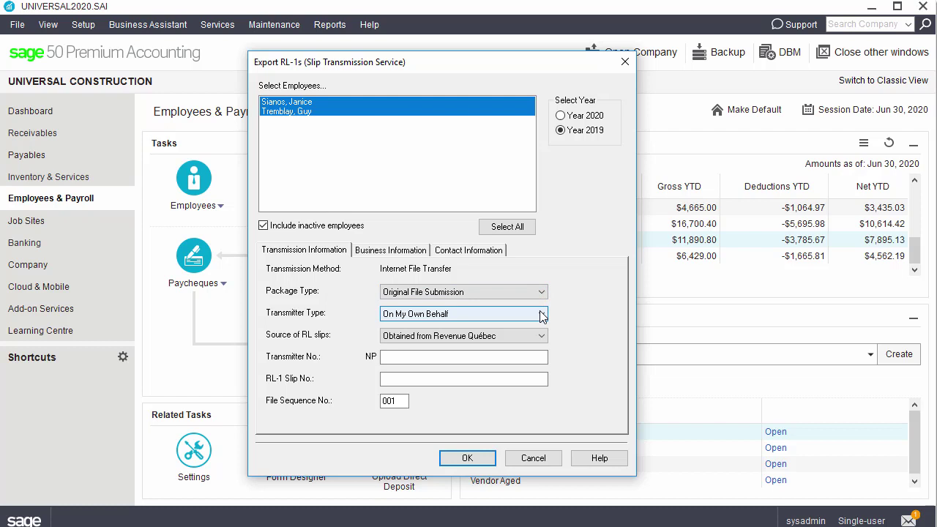
click(542, 314)
click(541, 314)
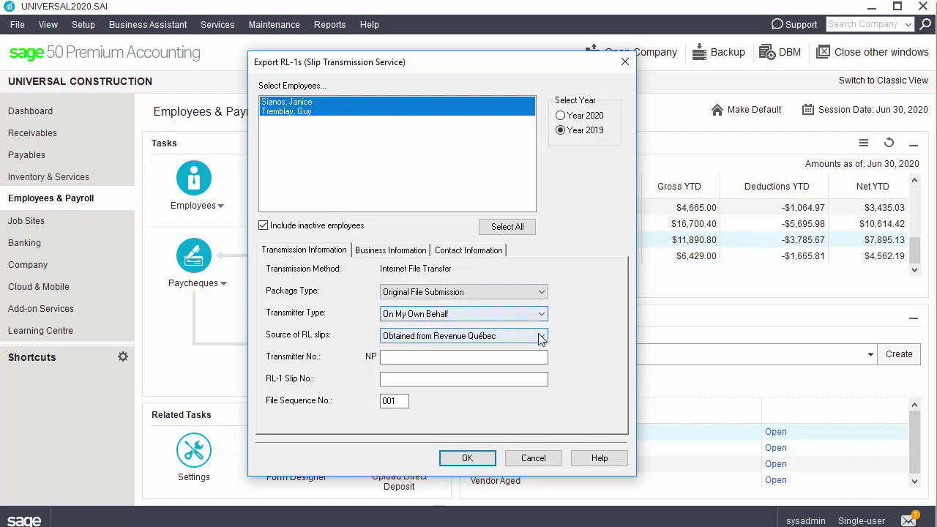
click(542, 336)
click(541, 337)
Enter the transmitter number and RL-1 slip number 00000001.
click(398, 357)
text(00)
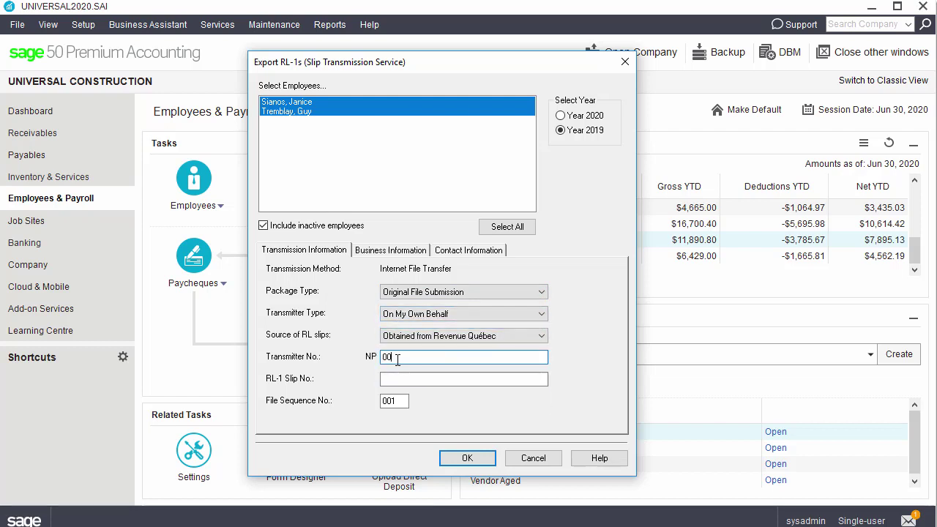
text(000000000)
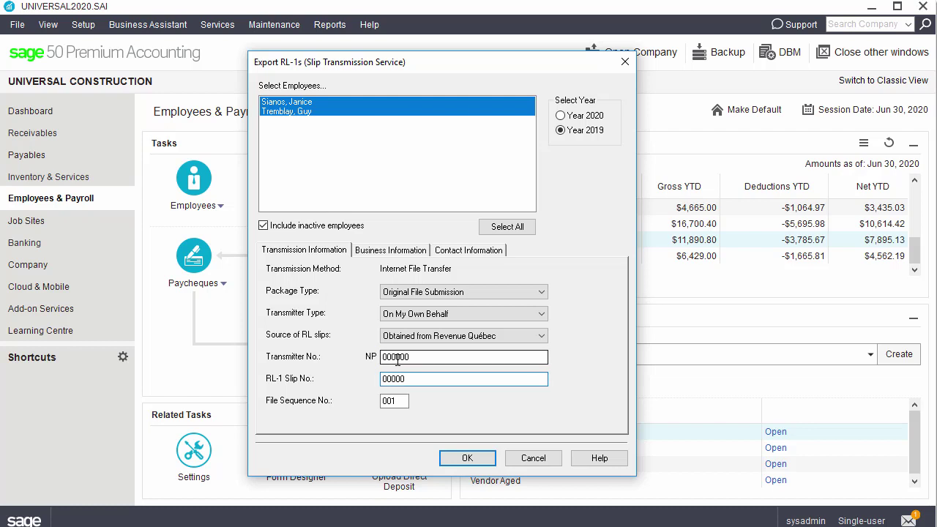
key(BackSpace)
key(BackSpace)
key(BackSpace)
key(BackSpace)
key(BackSpace)
text(00000001)
Enter the employer ID and employer file numbers on Business Information, then review the contact details.
key(Tab)
click(396, 251)
click(392, 269)
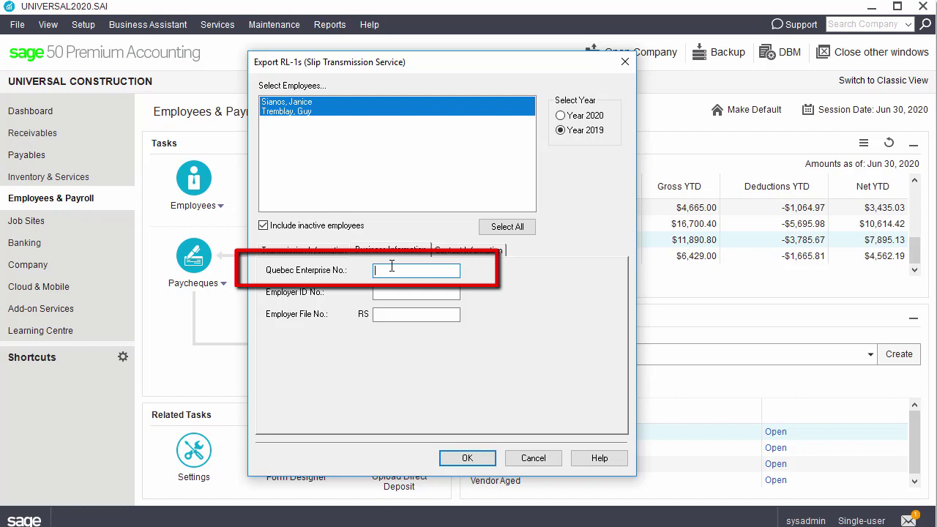
click(416, 292)
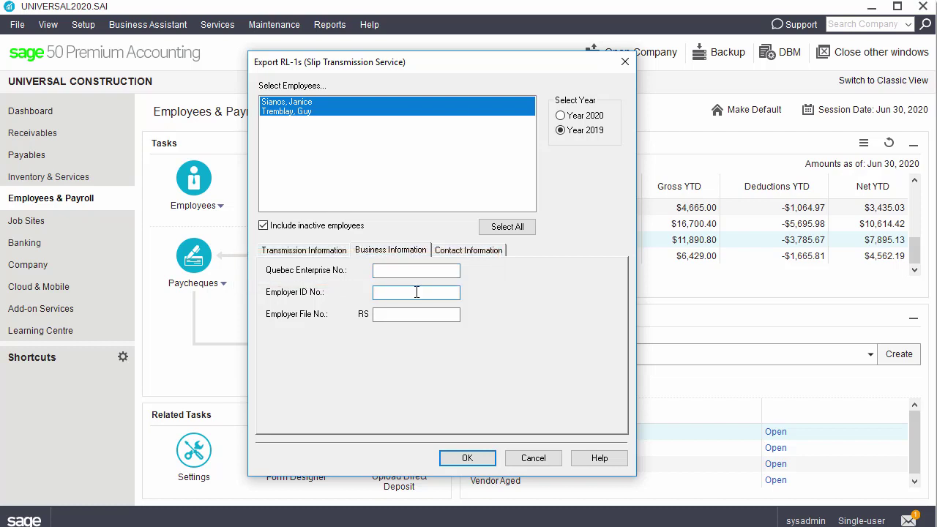
text(12)
click(412, 313)
text(3)
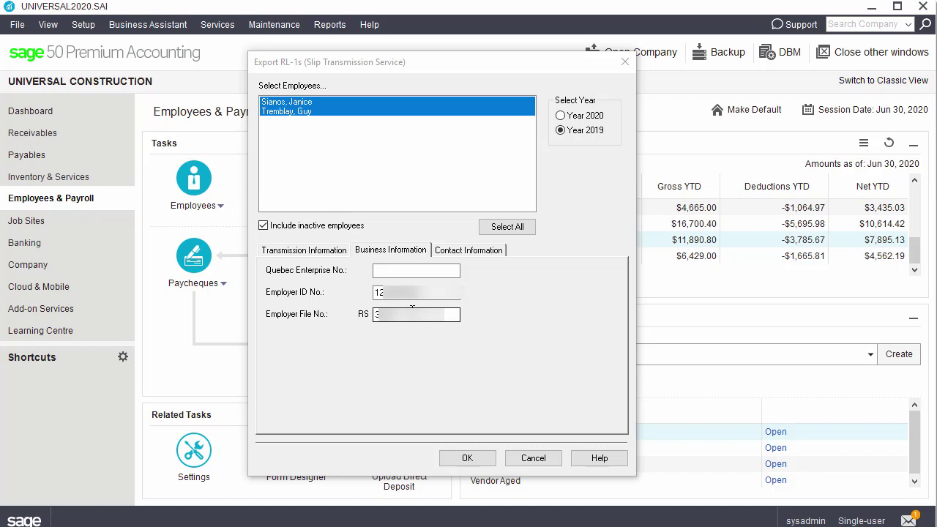
click(452, 251)
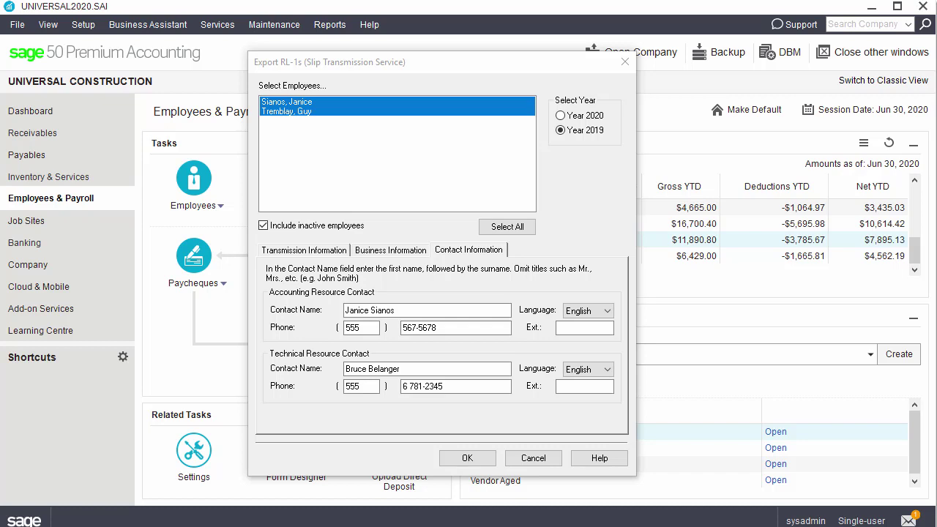
Accept the export and RL-1 box options to save 19000000001.xml in Sage 50 Data.
click(472, 459)
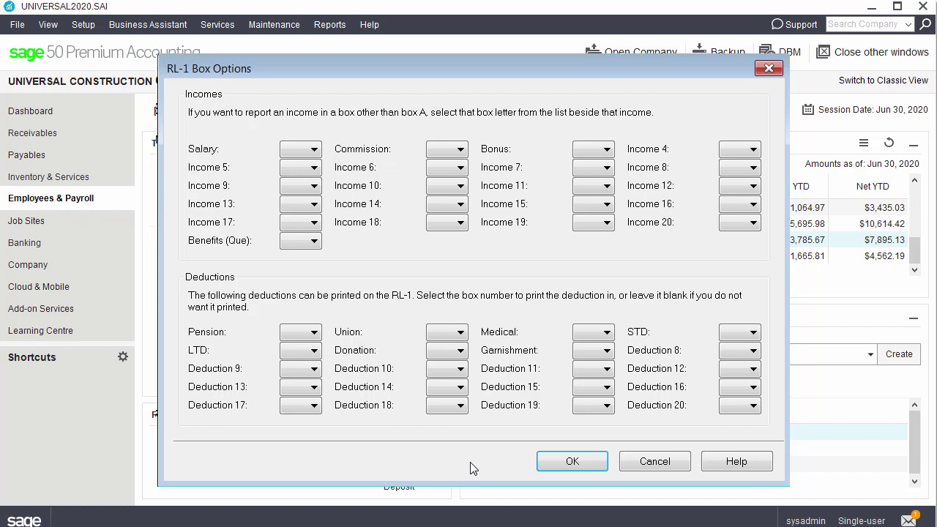
click(553, 461)
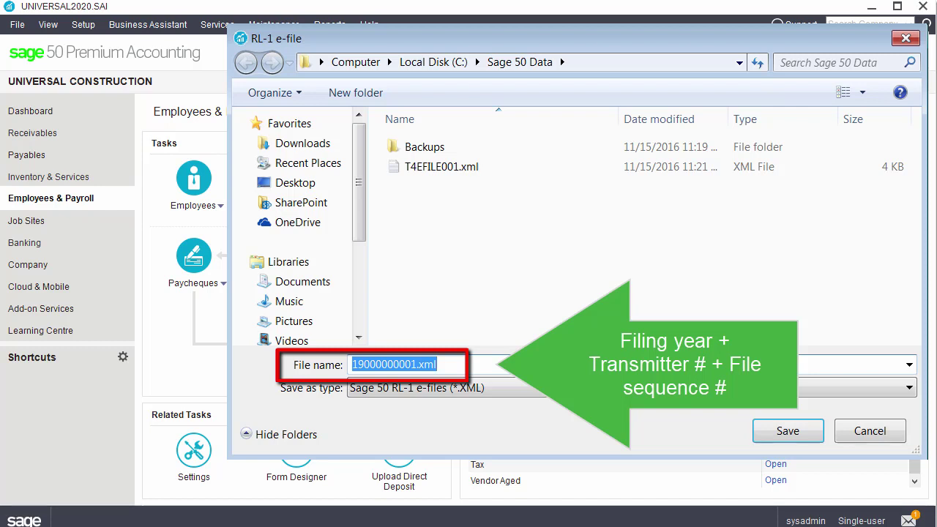
Save the RL-1 e-file as 19000000001.xml in C:\Sage 50 Data and close the export summary.
click(788, 432)
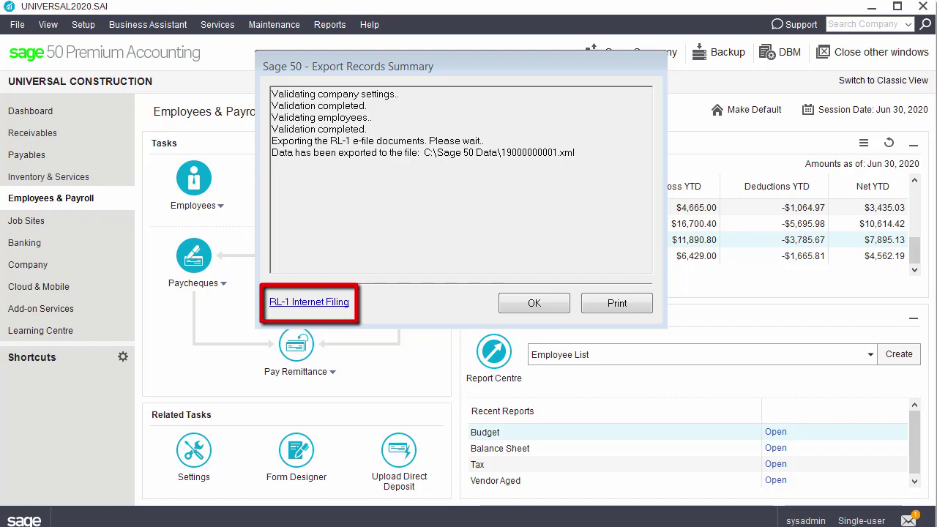
key(Return)
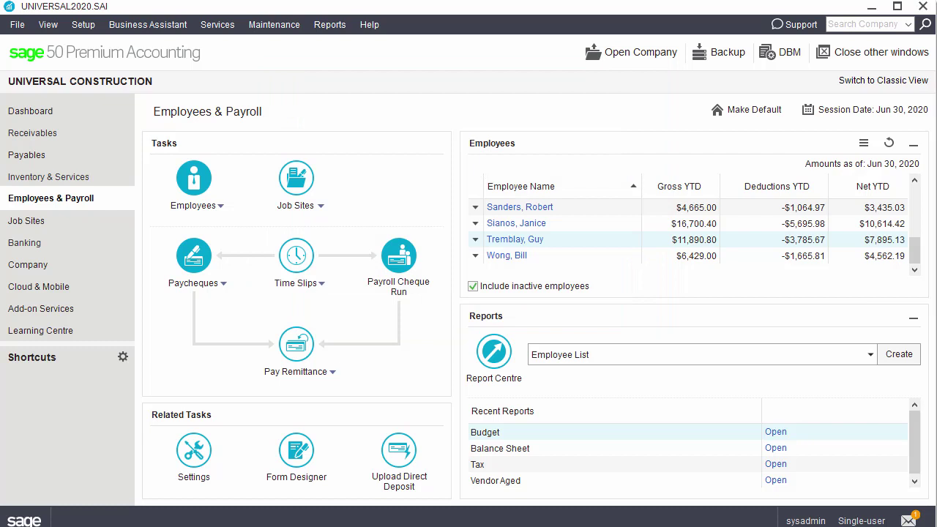